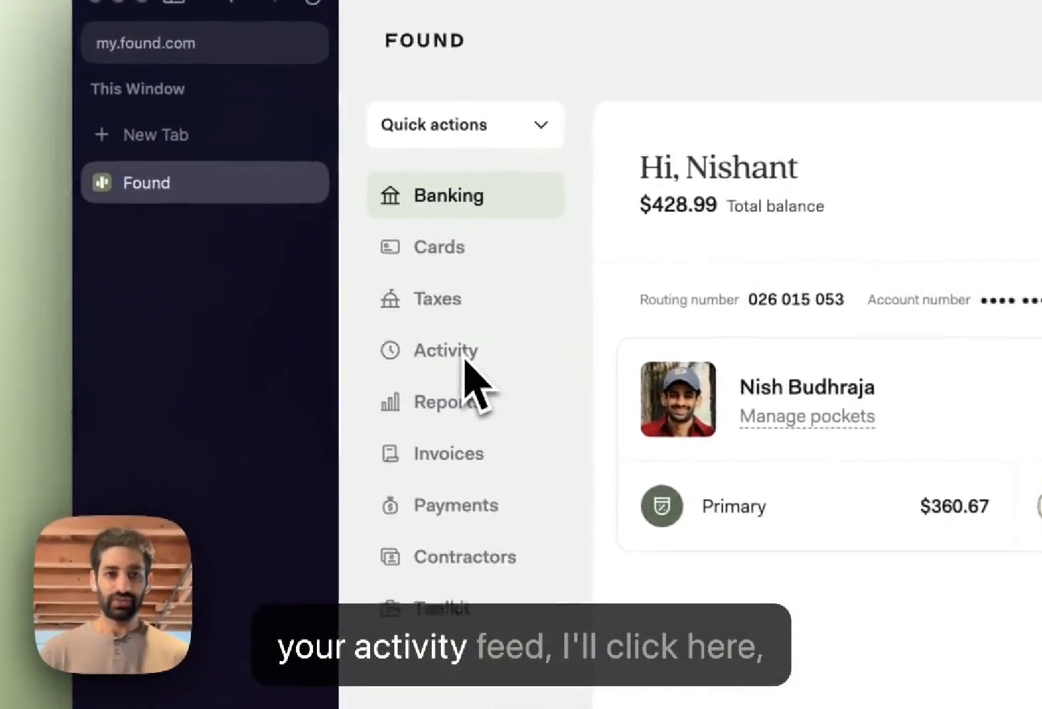
# Open the activity feed and start adding a new account for importing transactions.
pyautogui.click(271, 270)
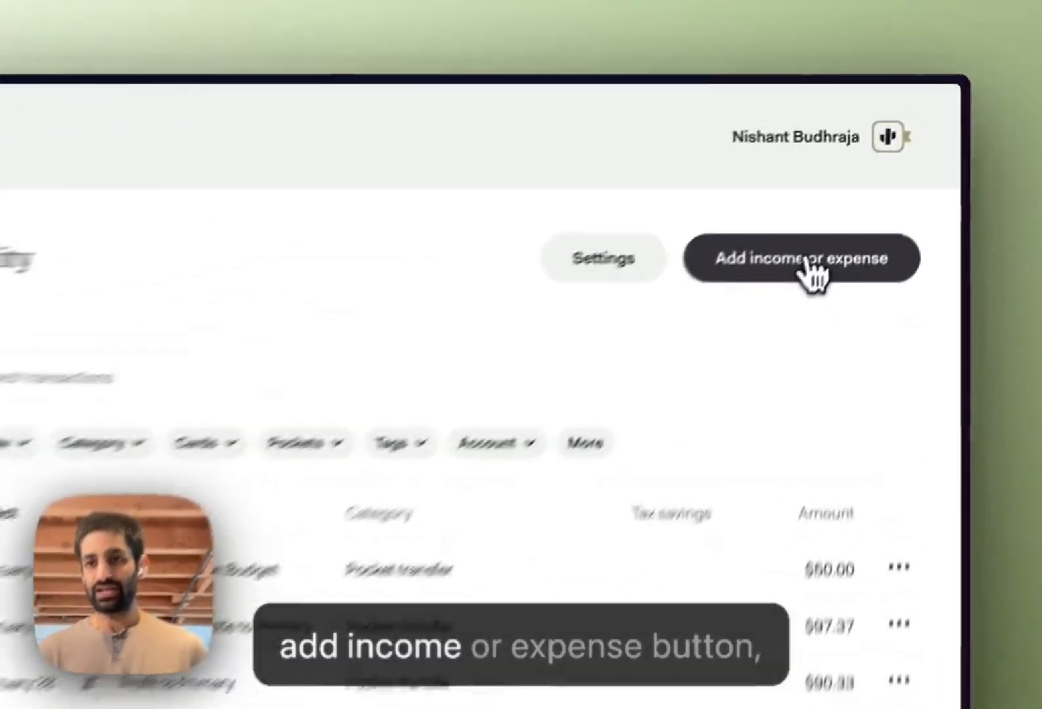
pyautogui.click(876, 183)
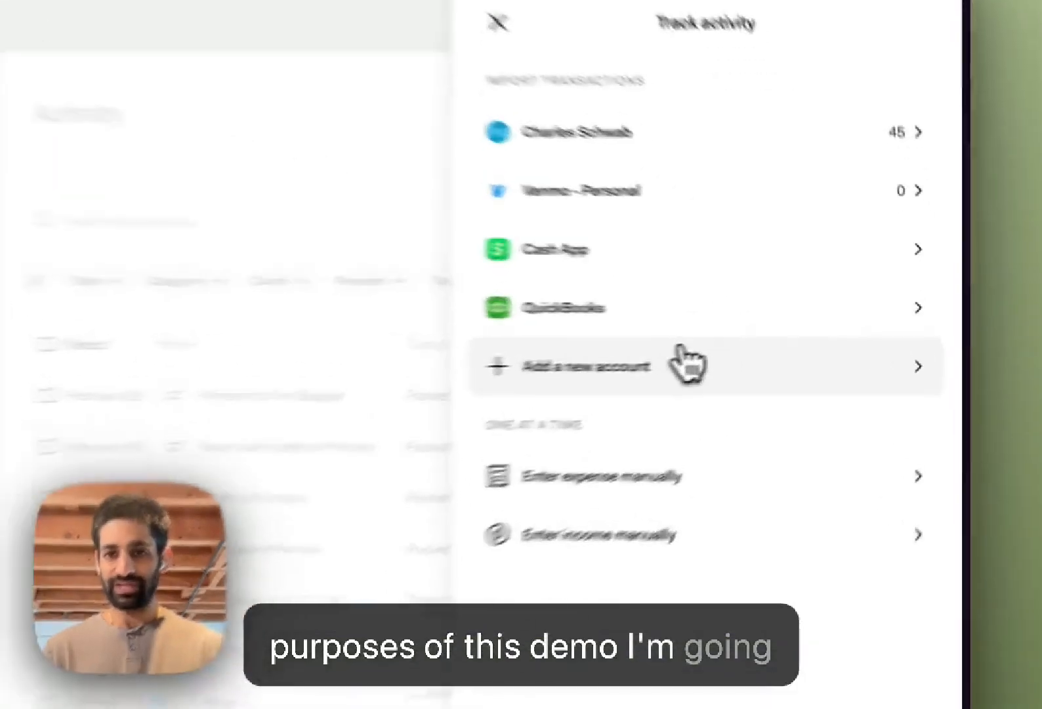
pyautogui.click(682, 365)
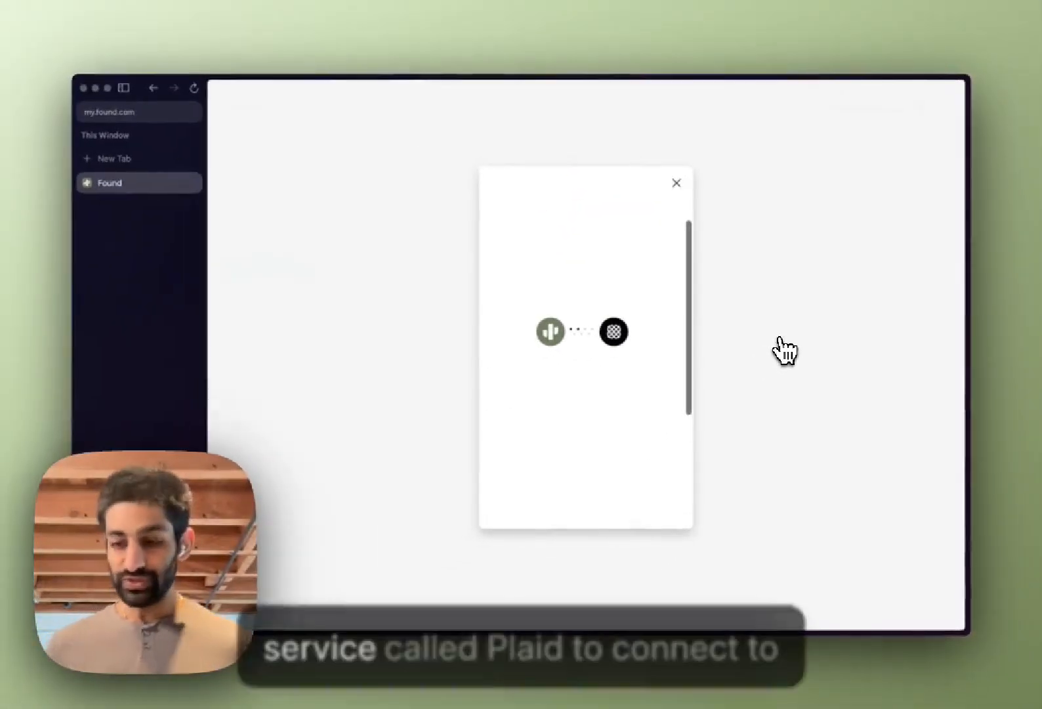
# Continue through the Plaid introduction with the prefilled phone number and choose to connect a new institution.
pyautogui.scroll(-1, 617, 397)
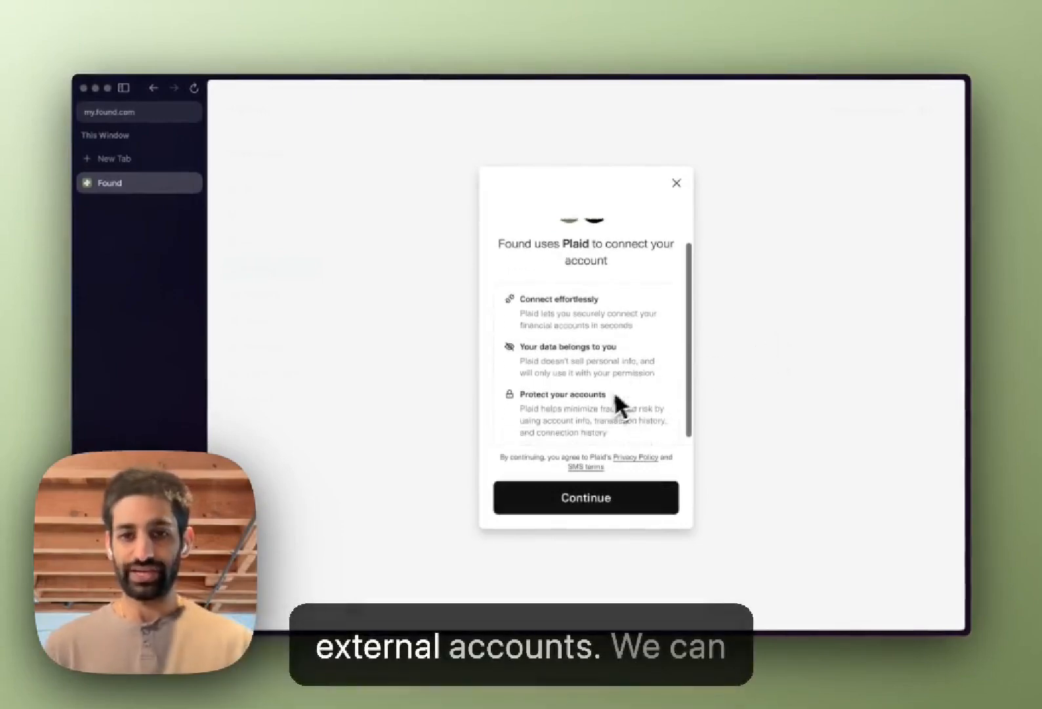
pyautogui.click(581, 497)
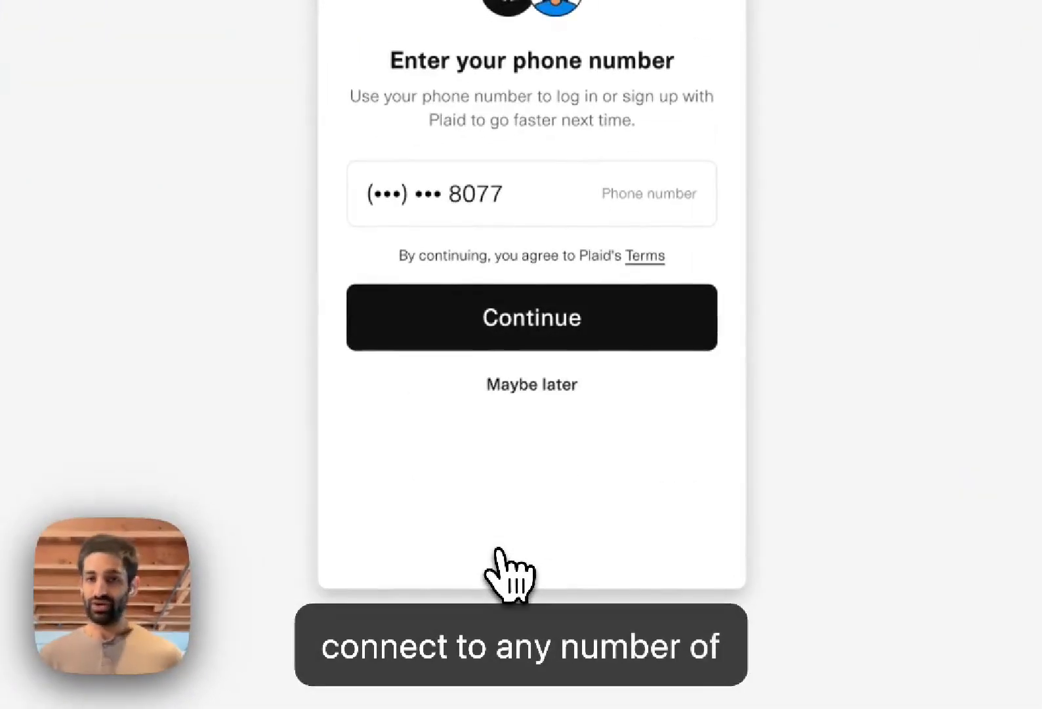
pyautogui.click(551, 332)
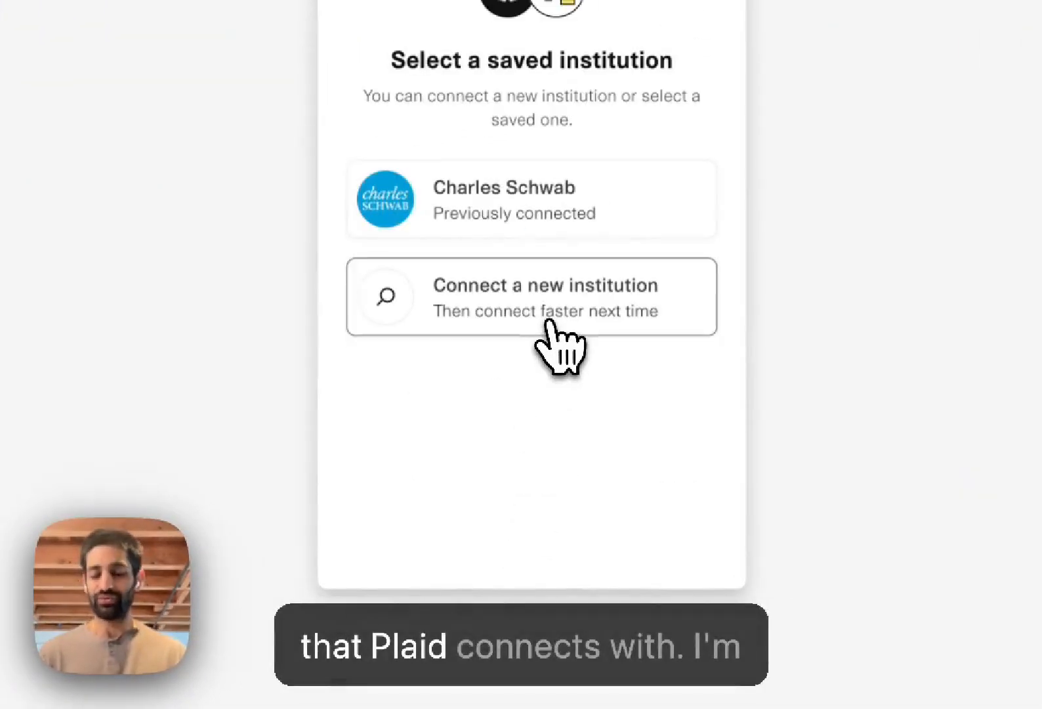
pyautogui.click(547, 322)
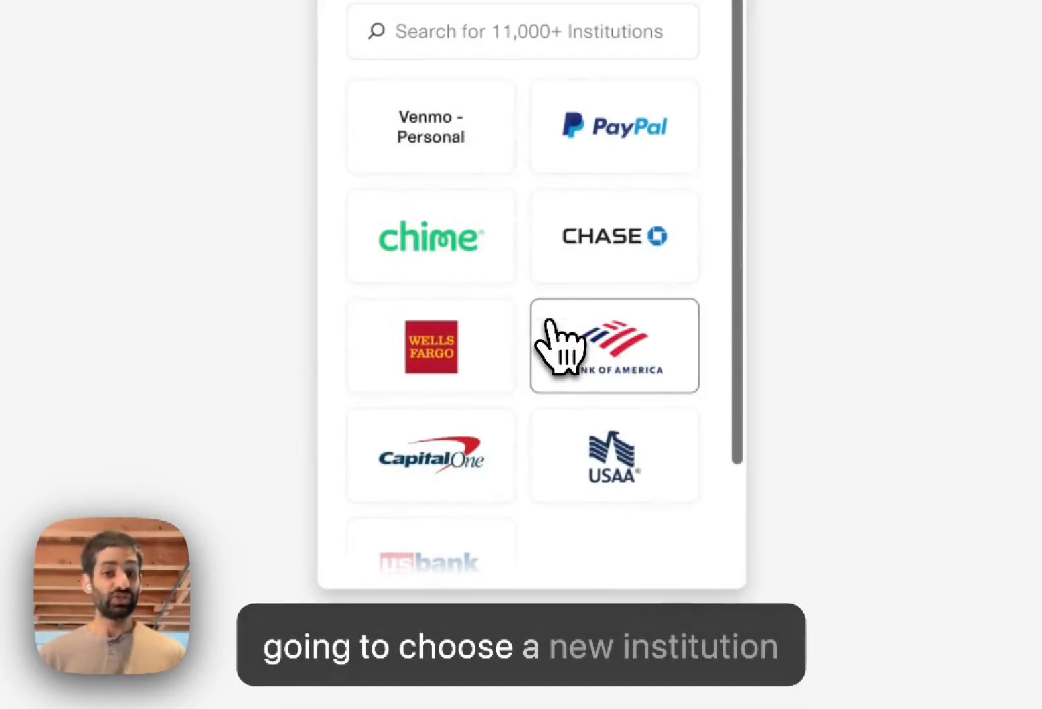
# Search the institutions for "amex" and choose the main American Express institution, not Personal Savings.
pyautogui.click(514, 26)
pyautogui.write('ame')
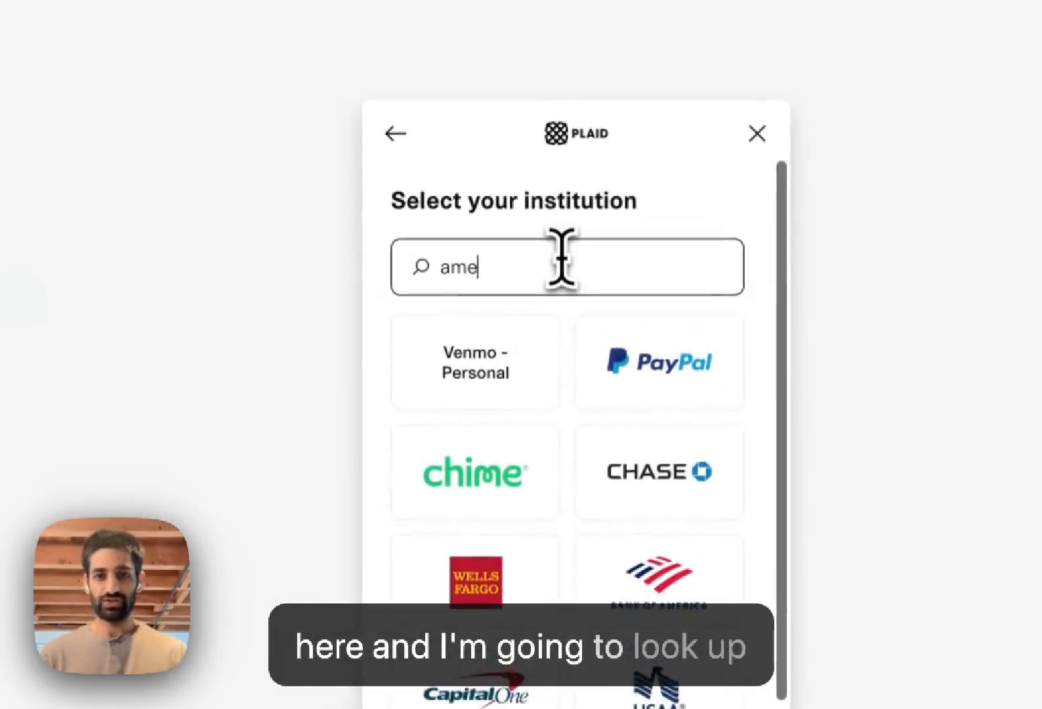
pyautogui.write('x')
pyautogui.click(551, 367)
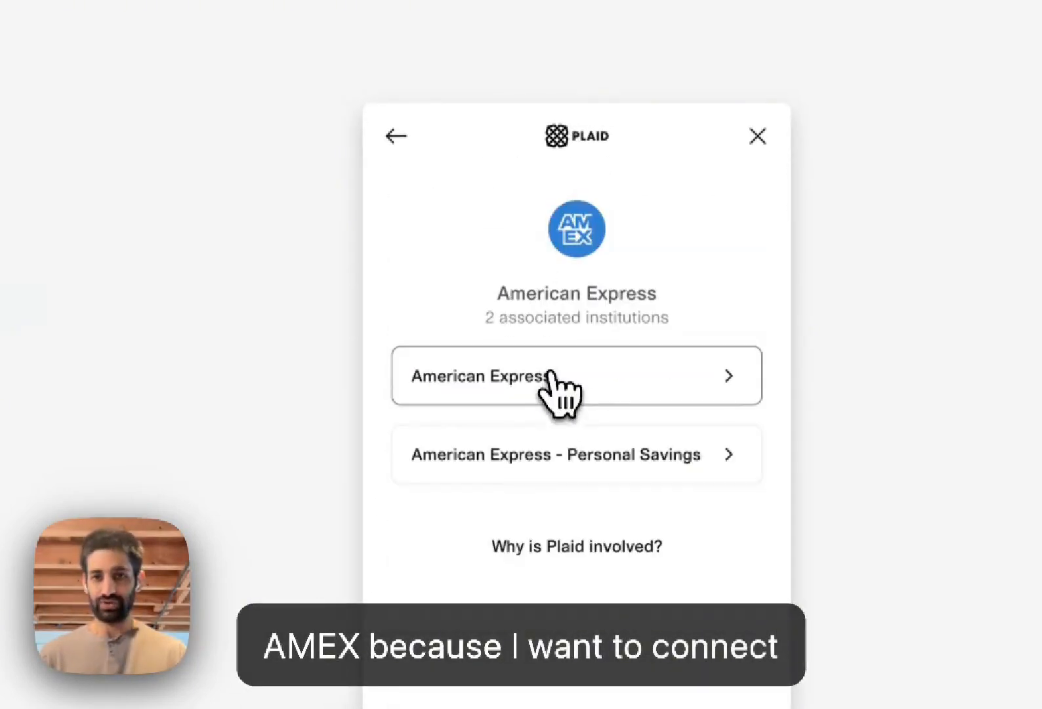
pyautogui.click(550, 377)
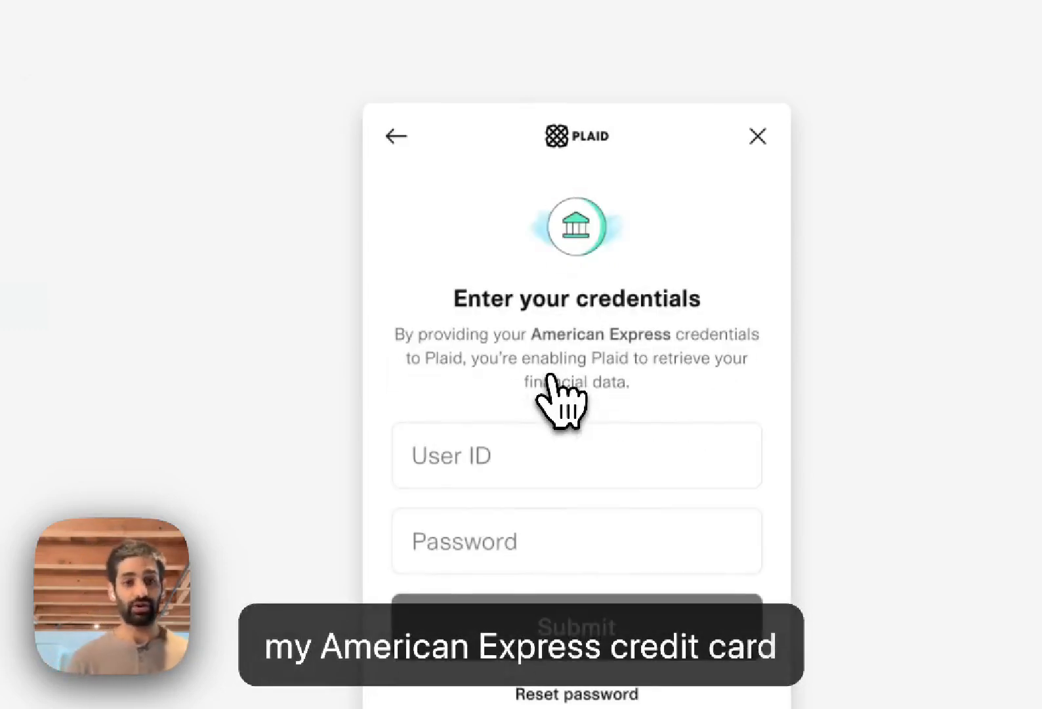
# Enter the American Express user ID and password, submit the credentials and save the password in the browser.
pyautogui.click(475, 456)
pyautogui.write('username')
pyautogui.press('Tab')
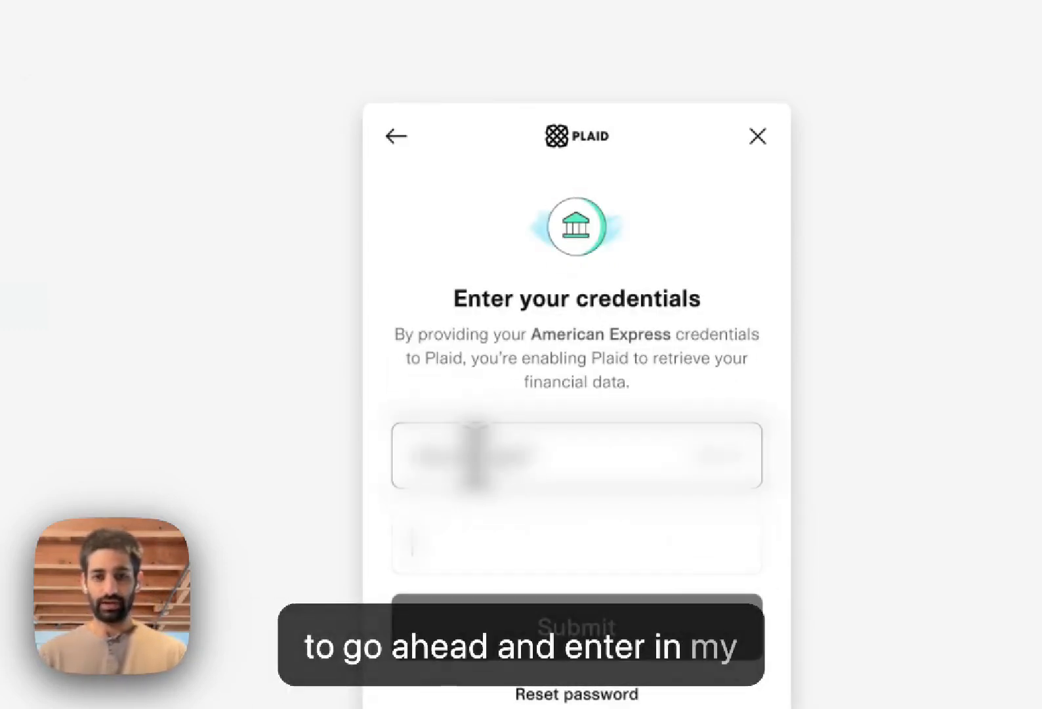
pyautogui.write('••••••••')
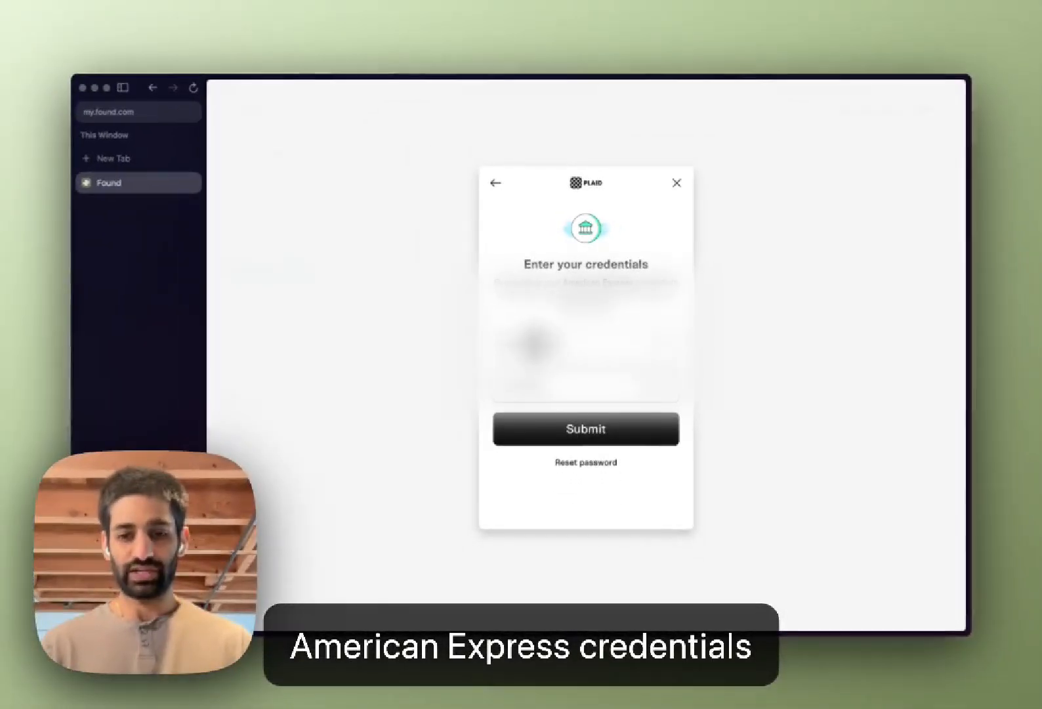
pyautogui.click(548, 429)
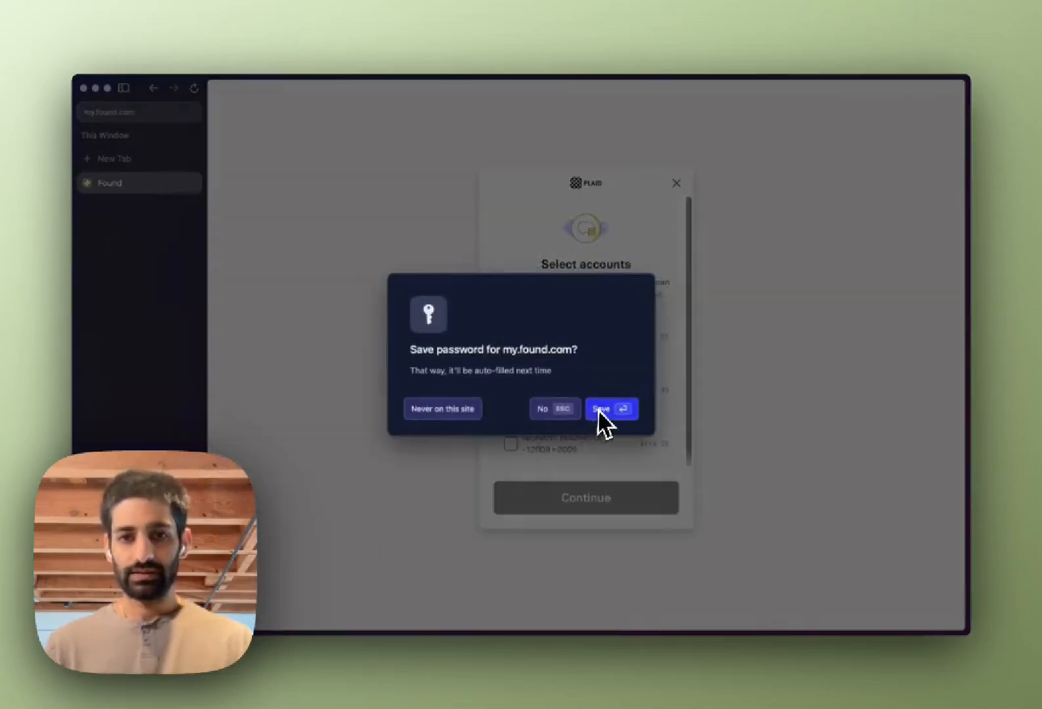
pyautogui.click(599, 409)
# Select the second listed American Express account to share with Found and continue.
pyautogui.scroll(-1, 598, 384)
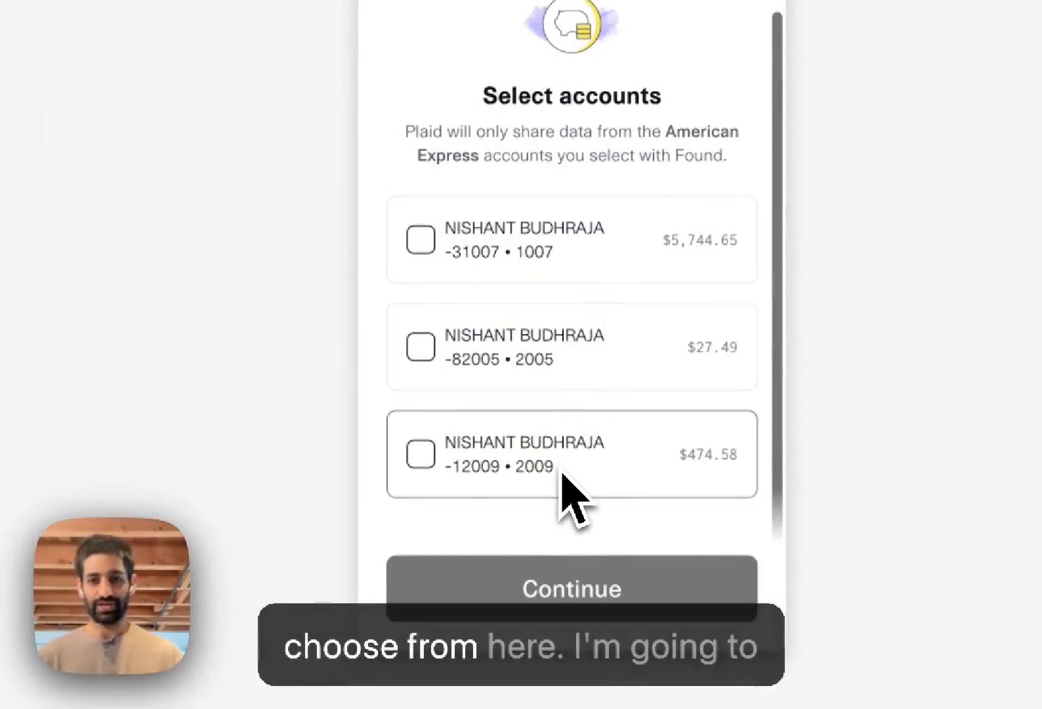
pyautogui.click(449, 365)
pyautogui.click(584, 609)
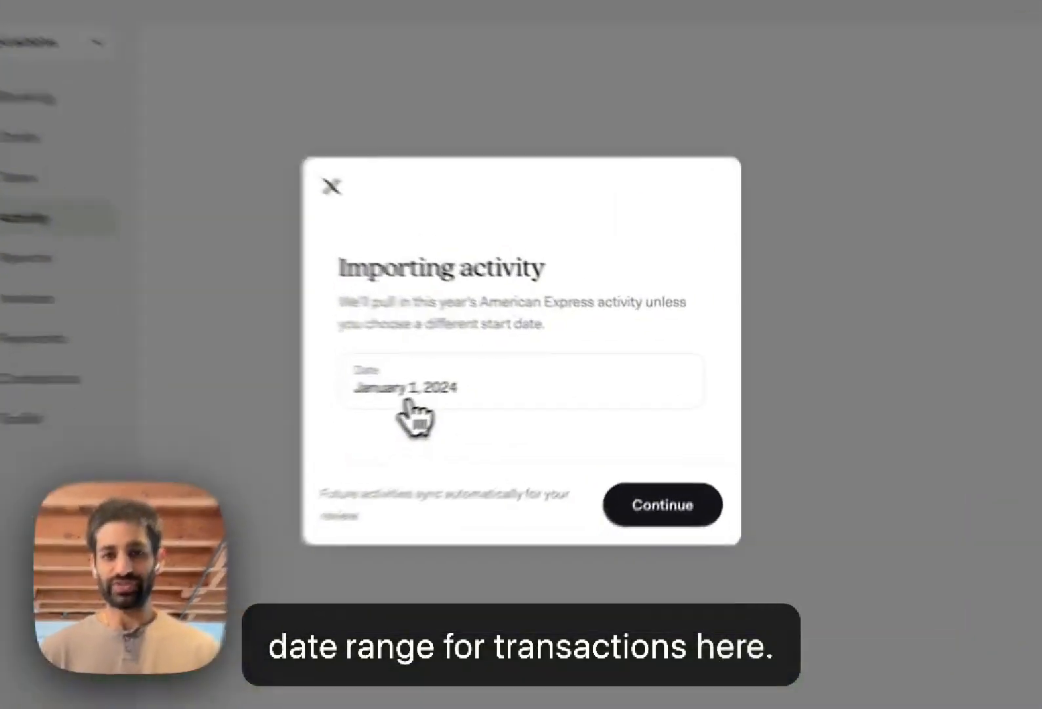
# Check the start date calendar, keep January 1, 2024 as the import start date and continue.
pyautogui.click(516, 395)
pyautogui.click(568, 187)
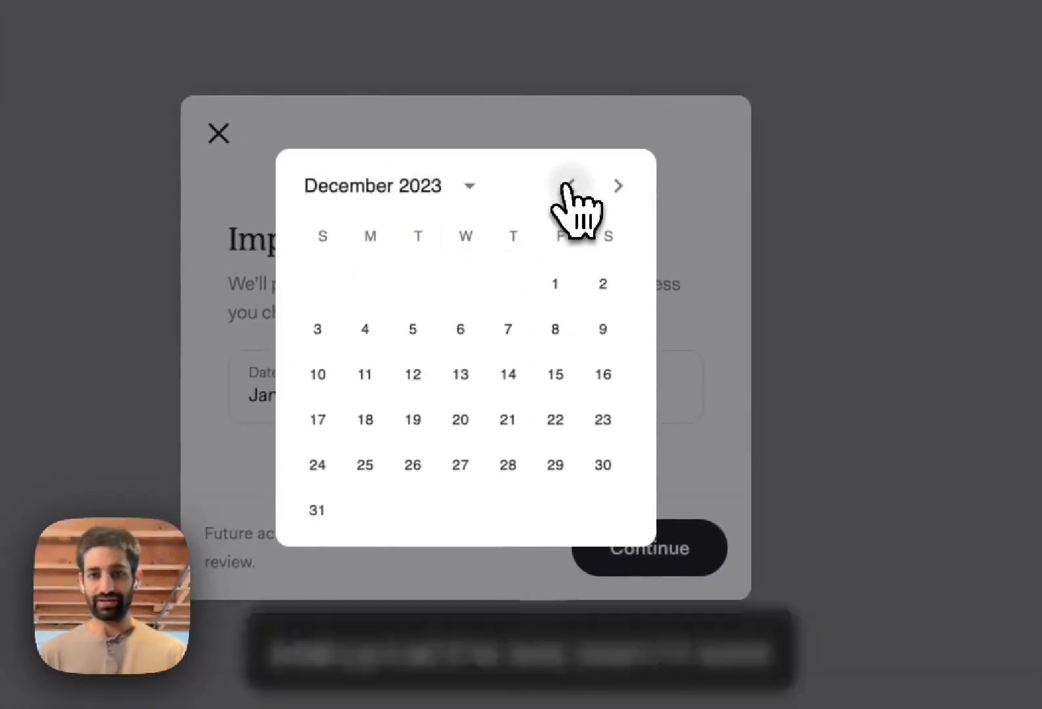
pyautogui.click(569, 186)
pyautogui.click(618, 187)
pyautogui.click(618, 187)
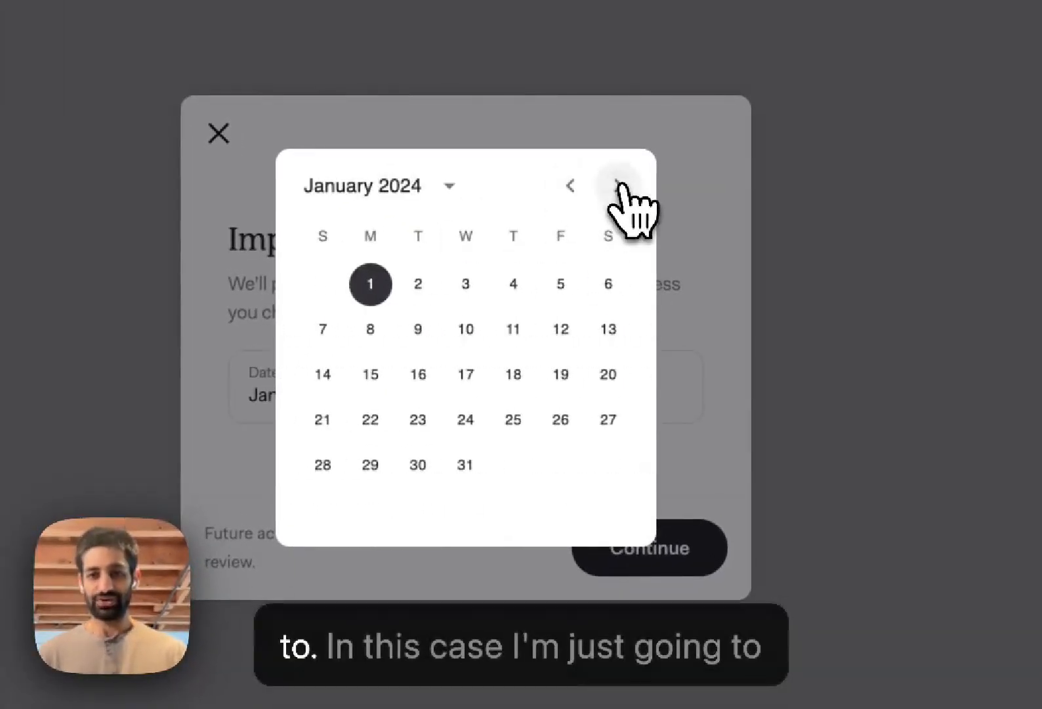
pyautogui.click(729, 486)
pyautogui.click(681, 564)
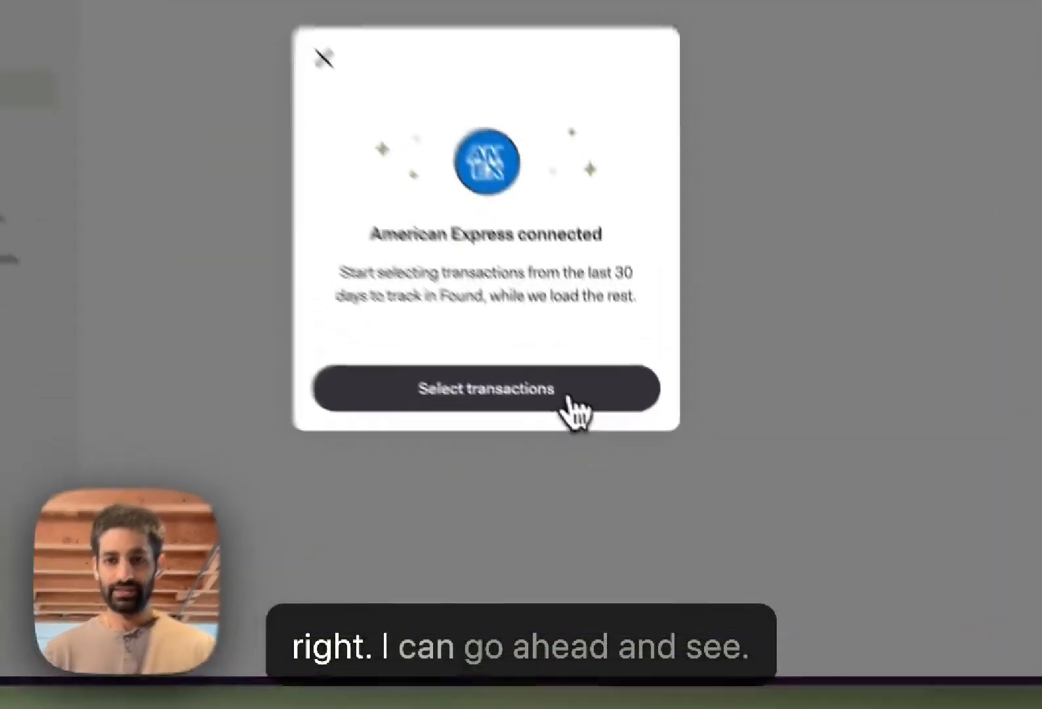
# Select the Feb 13 "Strate Cher Yd Ith Ering" transaction and all similar ones, add them to Found and finish.
pyautogui.click(569, 399)
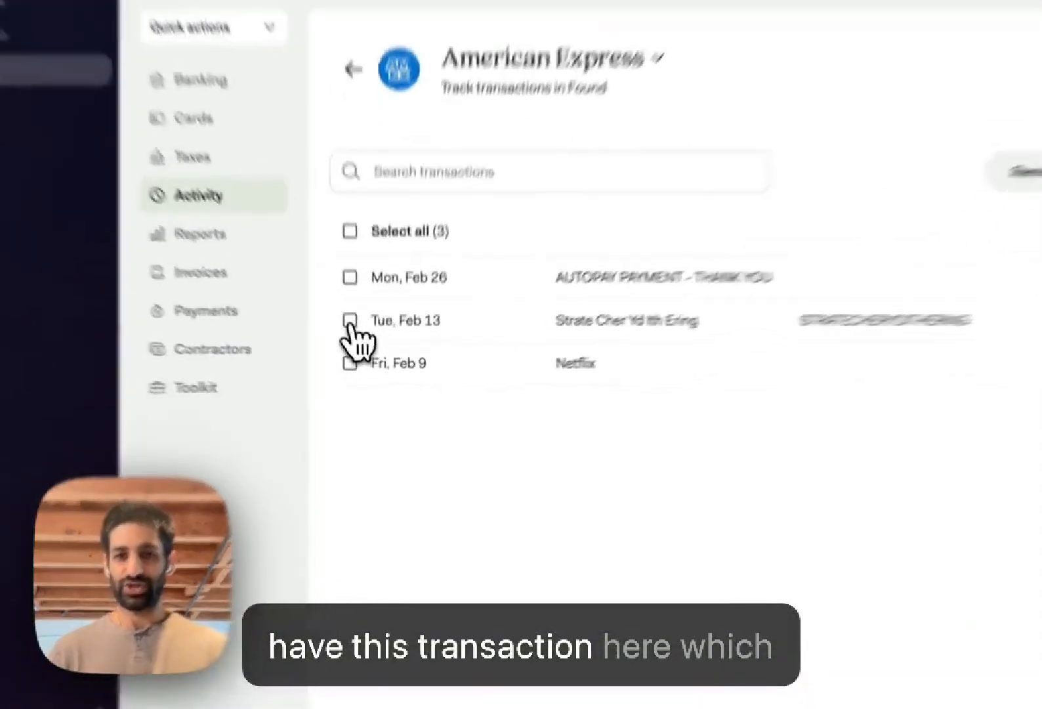
pyautogui.click(365, 353)
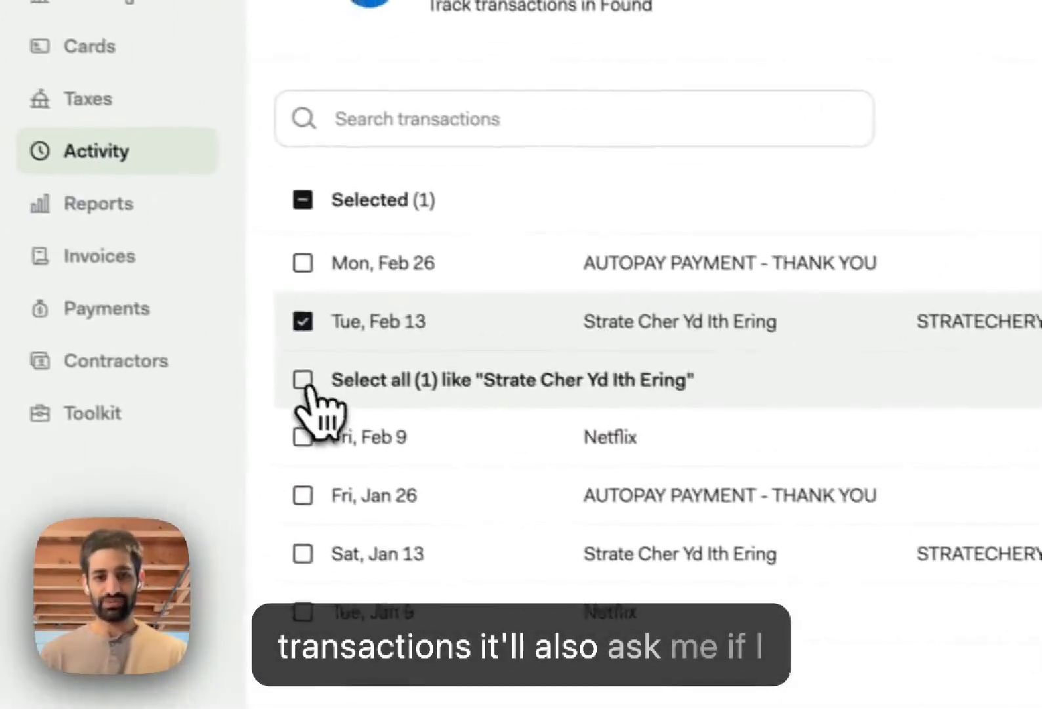
pyautogui.click(302, 380)
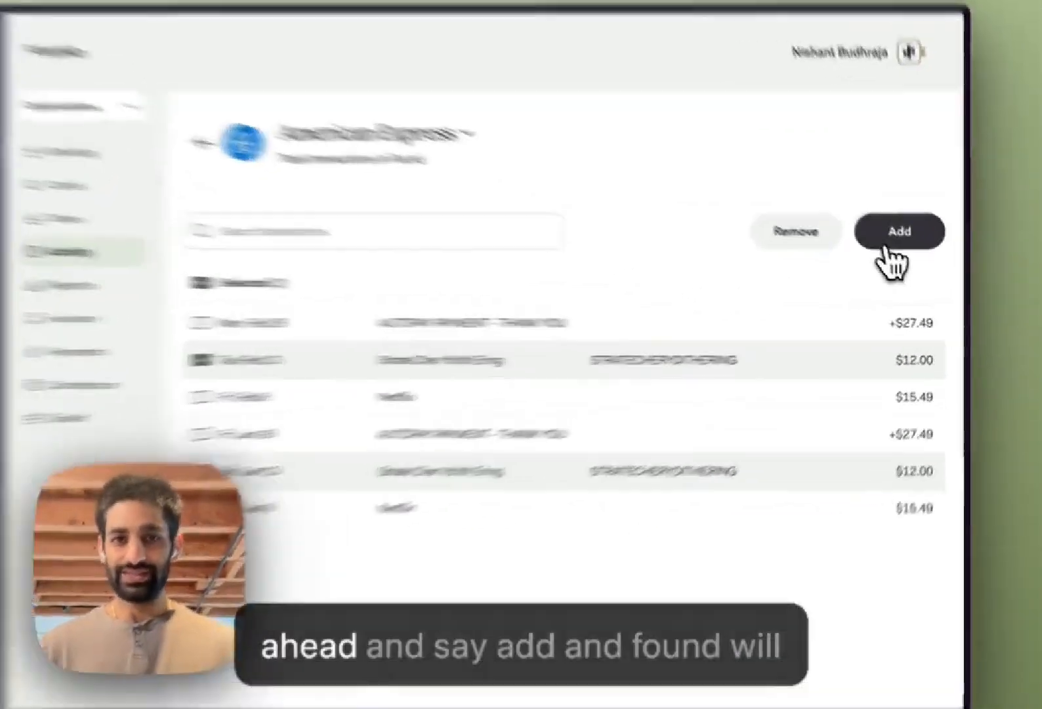
pyautogui.click(903, 262)
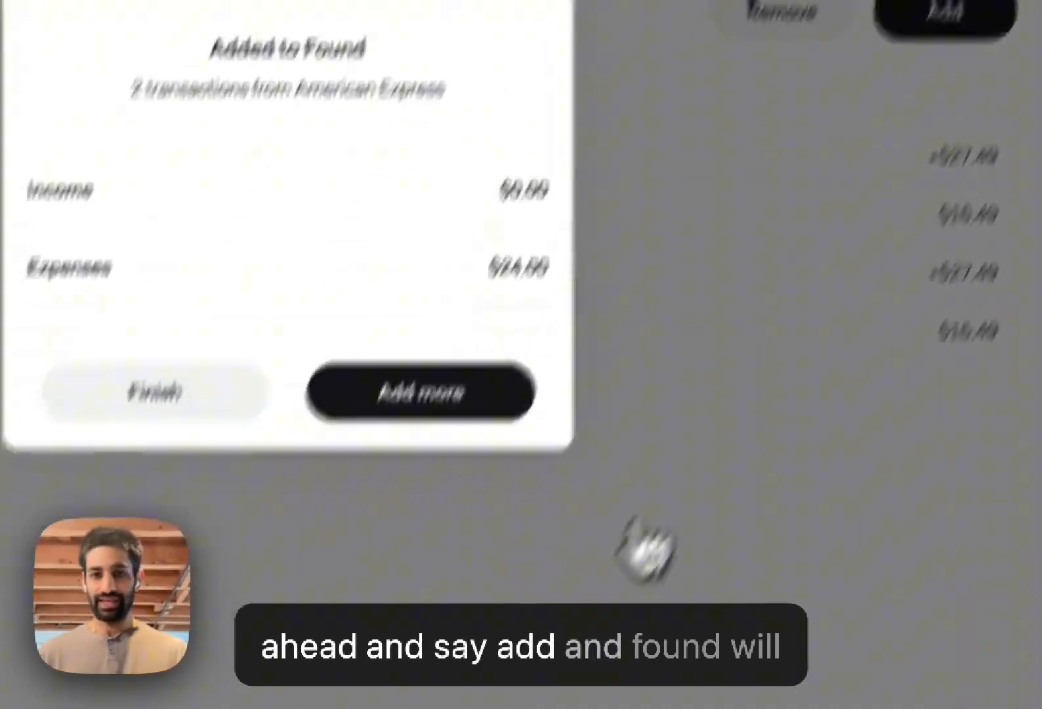
pyautogui.click(328, 256)
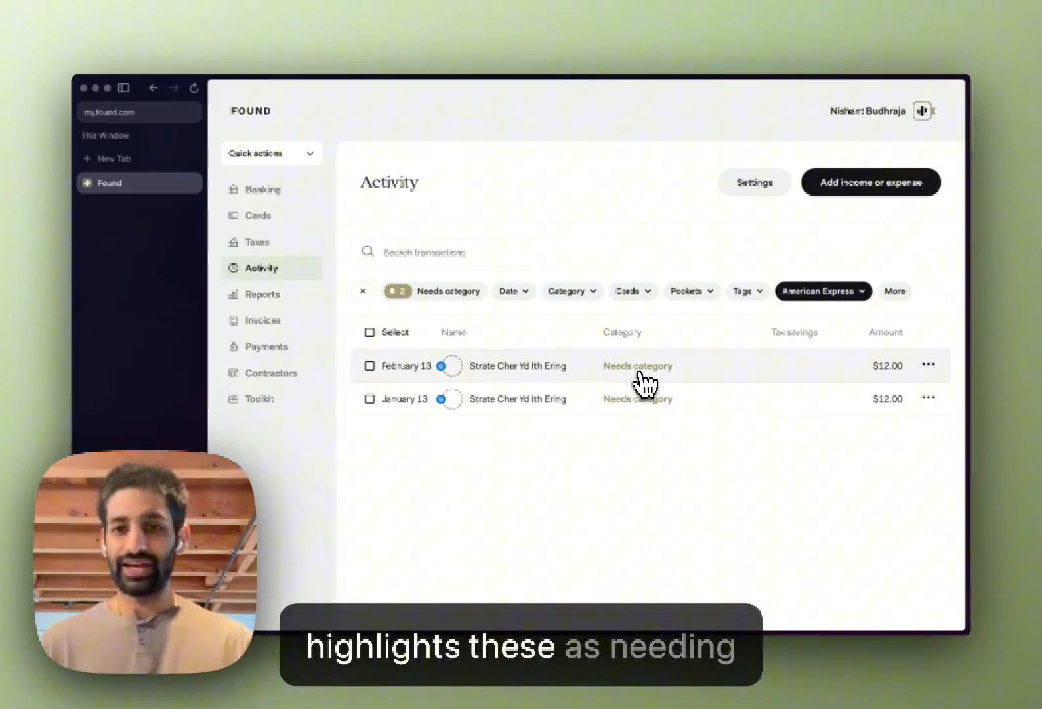
# Categorize the February 13 transaction as Software & subscriptions and save a rule that also applies to the existing similar transaction.
pyautogui.click(643, 379)
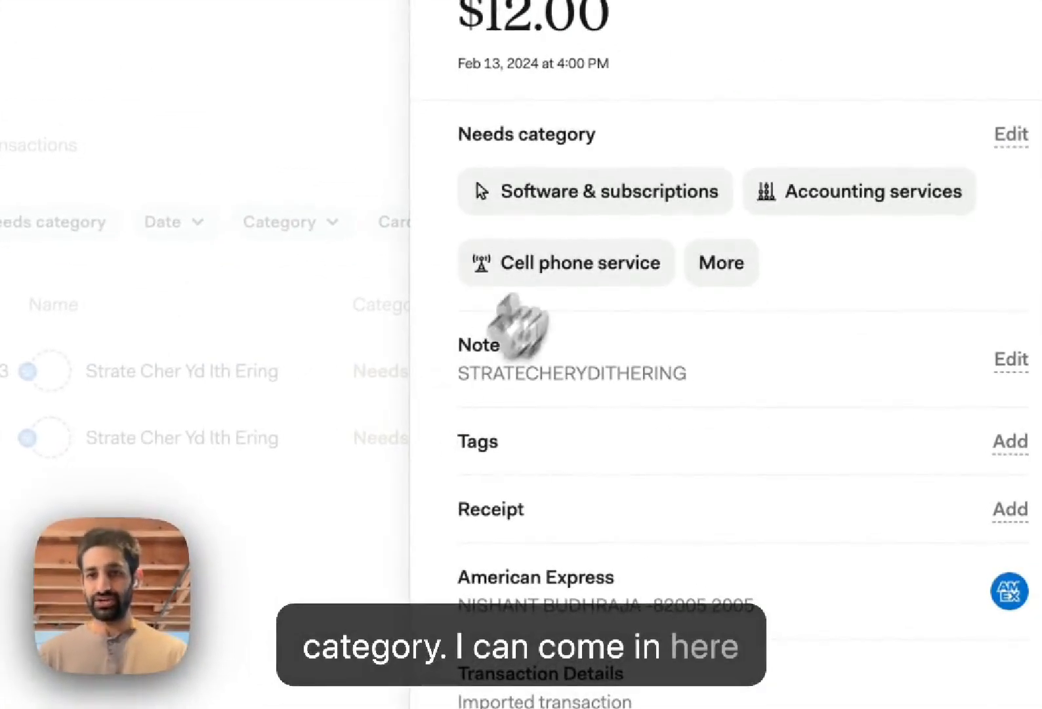
pyautogui.click(627, 196)
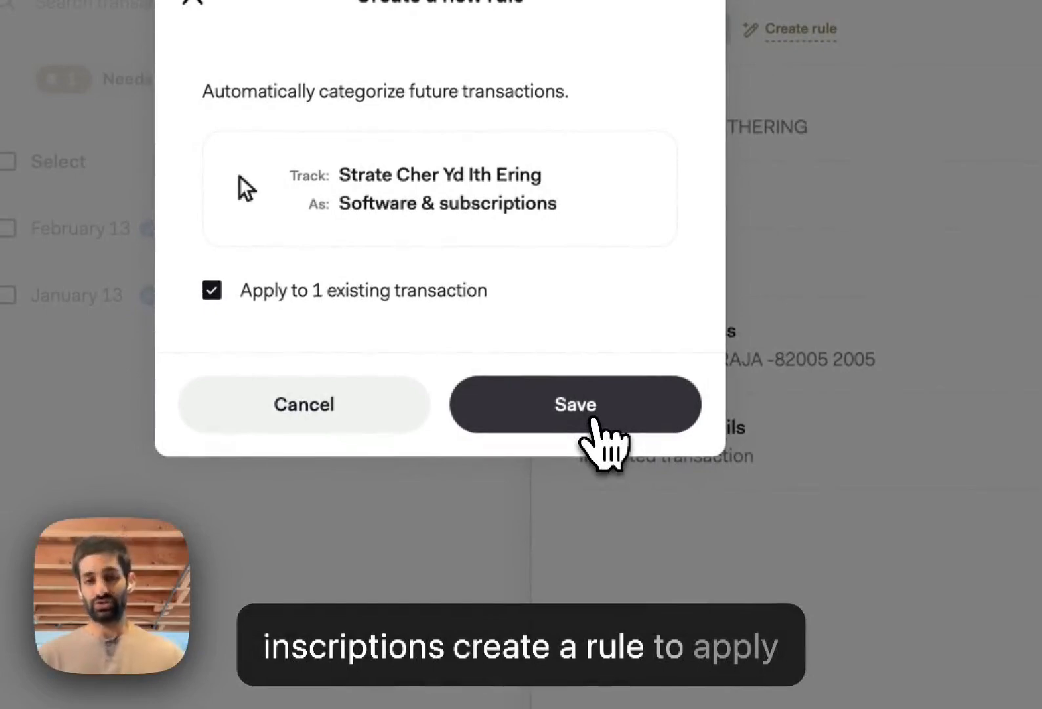
pyautogui.click(593, 420)
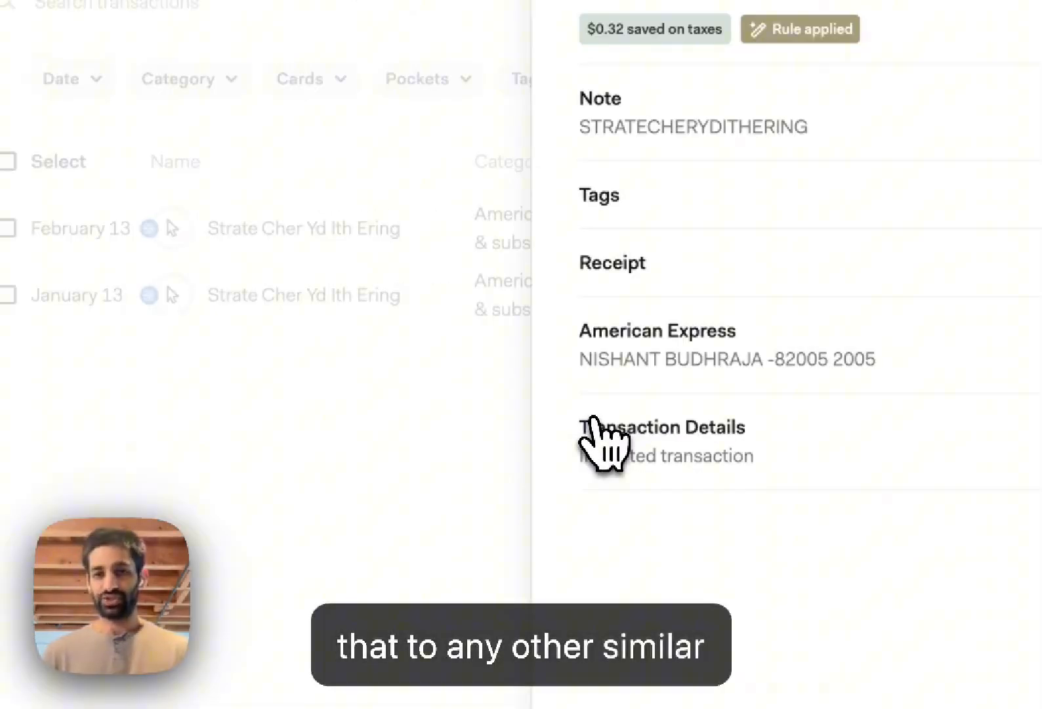
pyautogui.click(617, 135)
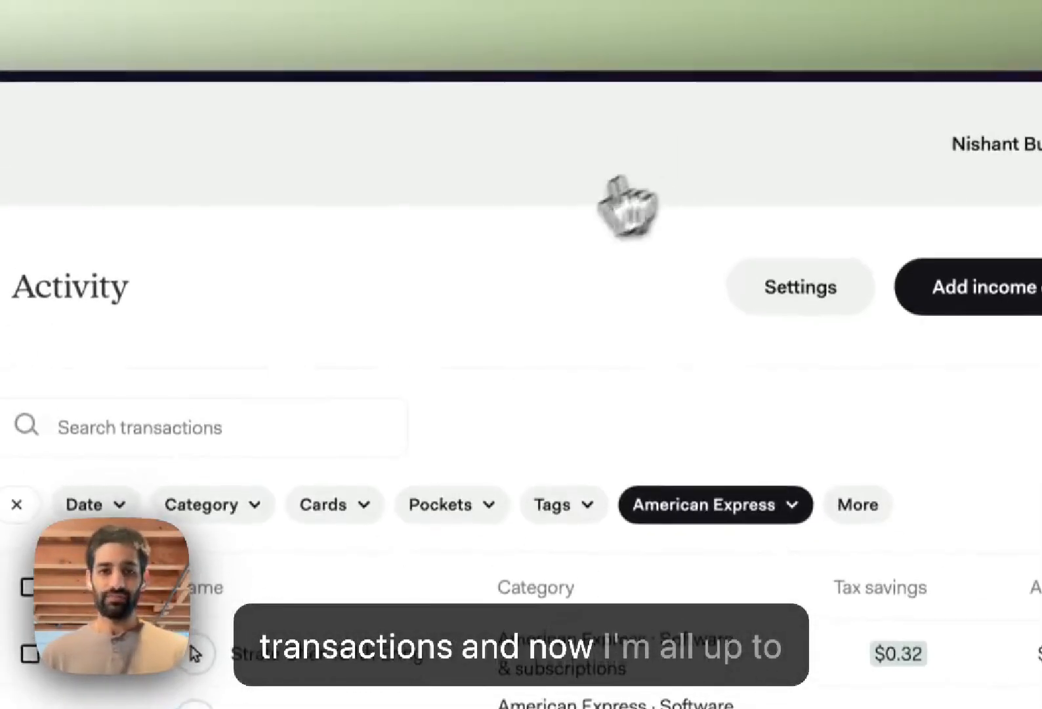
# Clear the American Express filter and examine the imported transactions in the full activity feed.
pyautogui.click(259, 355)
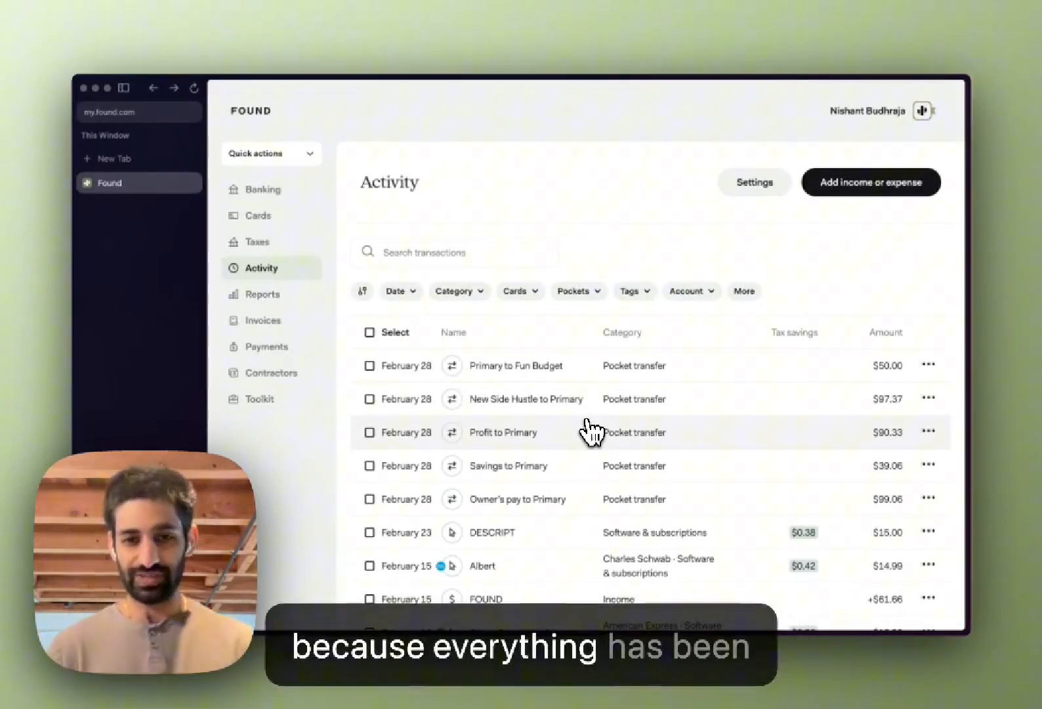
pyautogui.scroll(-5, 593, 432)
pyautogui.scroll(-2, 593, 431)
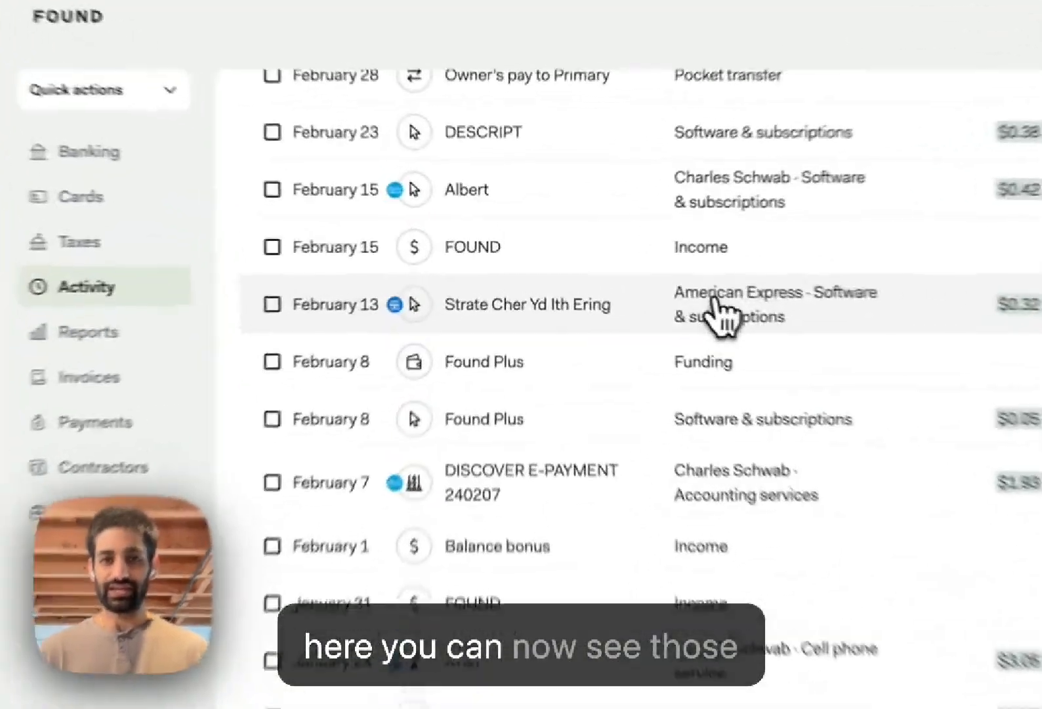
pyautogui.click(722, 314)
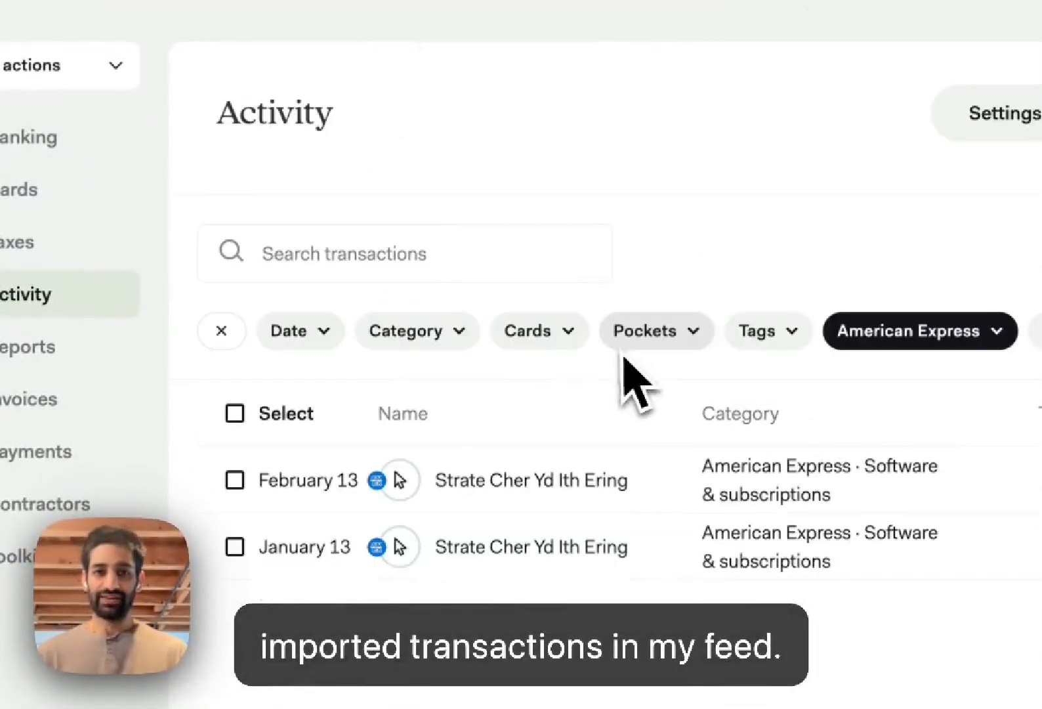
pyautogui.click(285, 231)
pyautogui.scroll(-5, 689, 414)
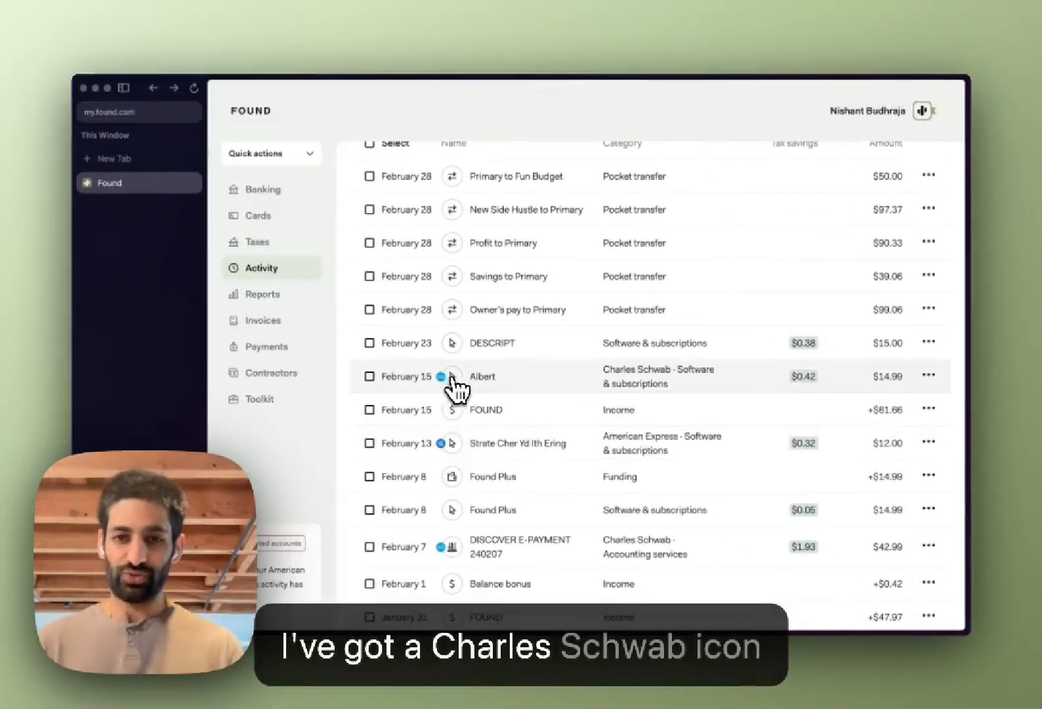
# Return to adding income or expenses and open the connected American Express account's list of importable transactions.
pyautogui.scroll(3, 455, 388)
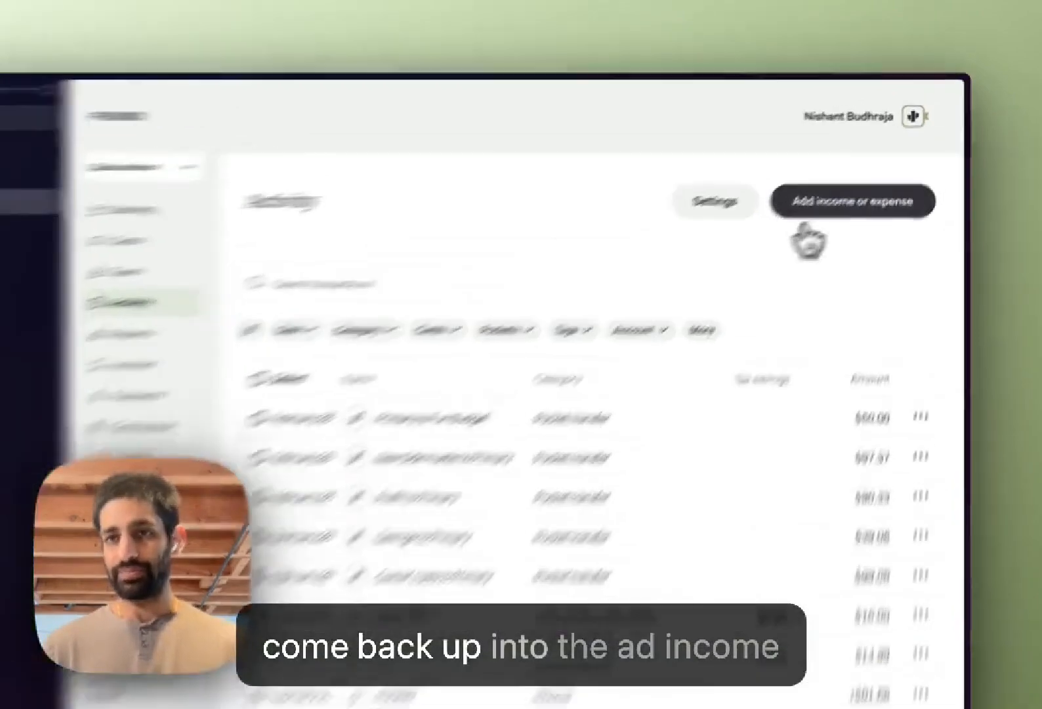
pyautogui.click(853, 186)
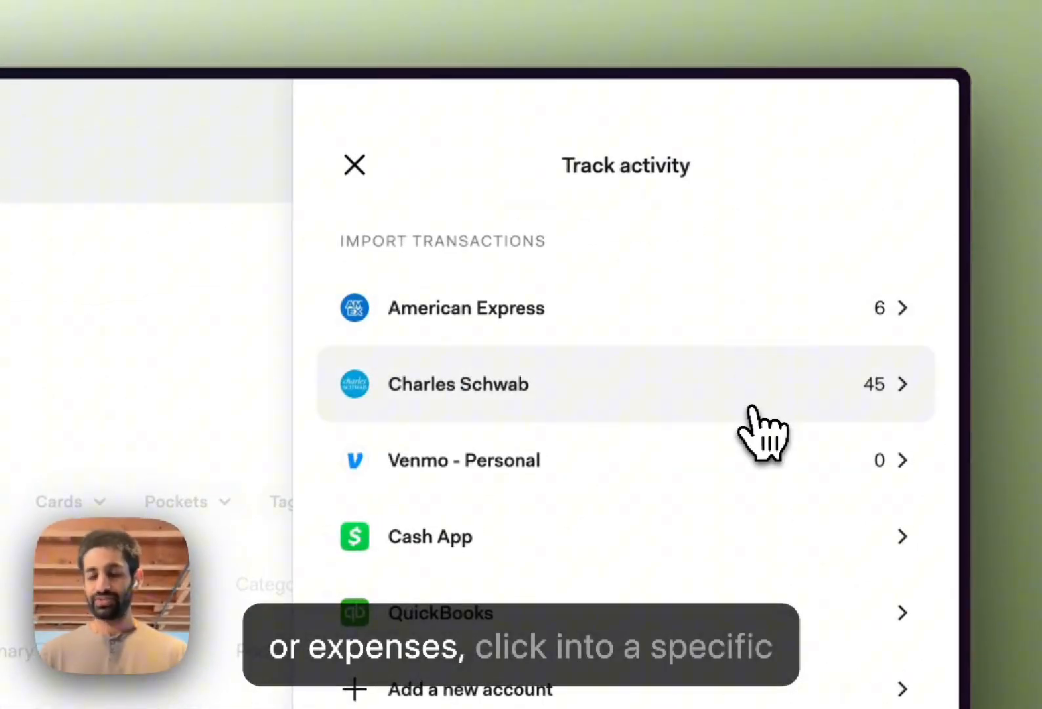
pyautogui.click(752, 338)
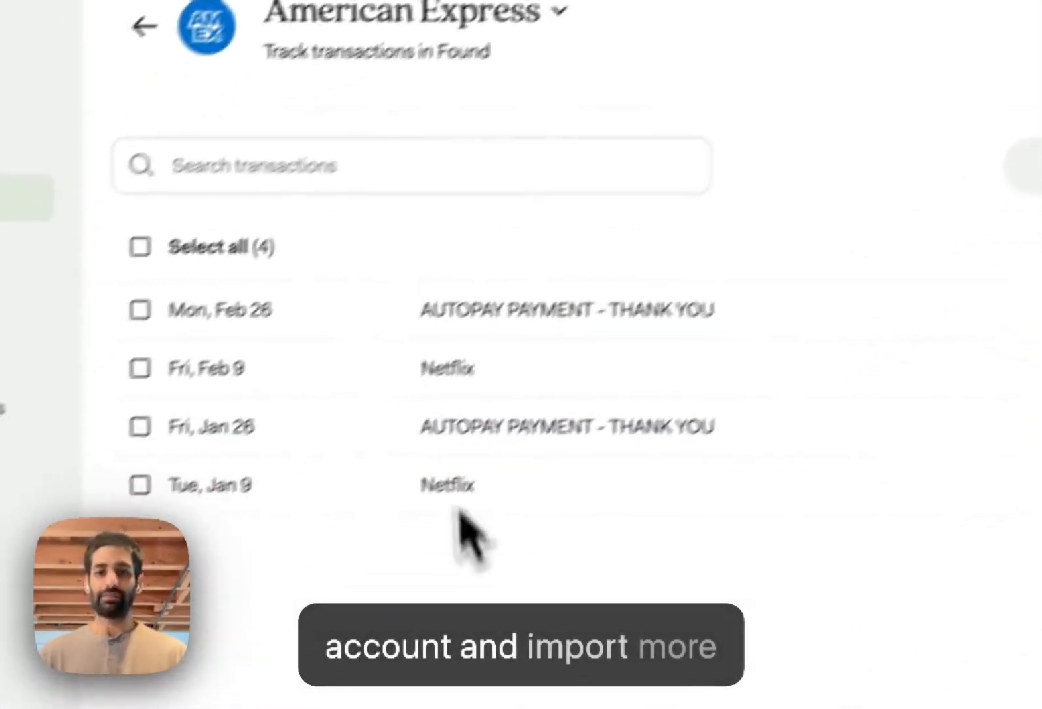